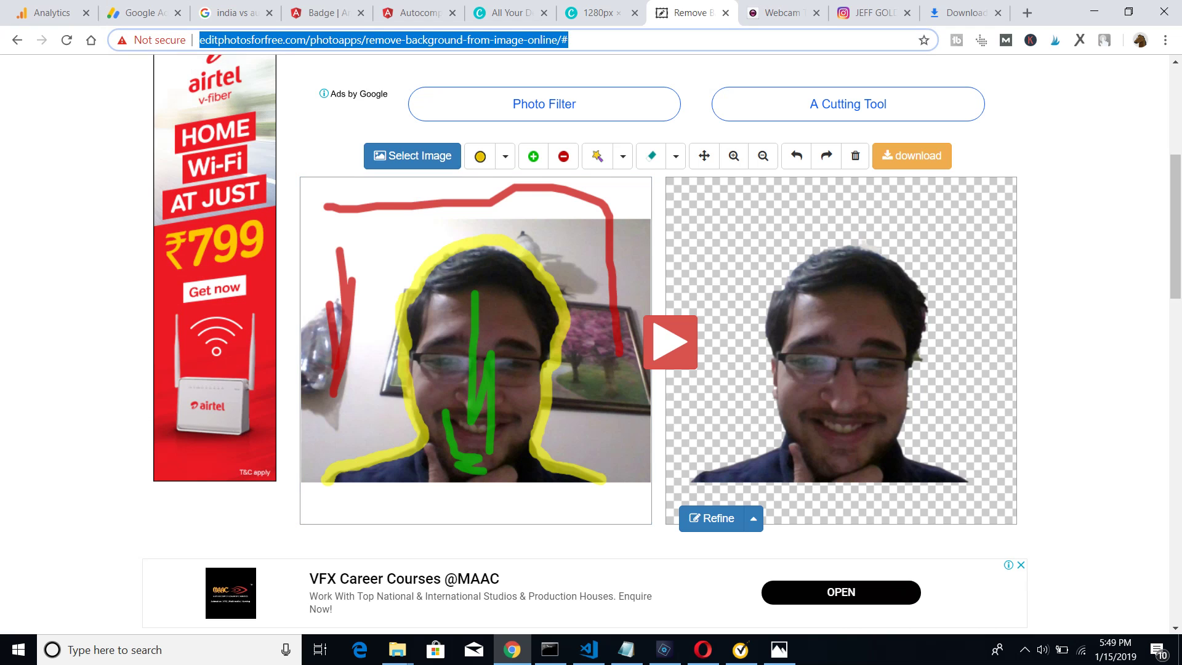
- Search Google for editphotosforfree and open the editphotosforfree.com site
type("google")
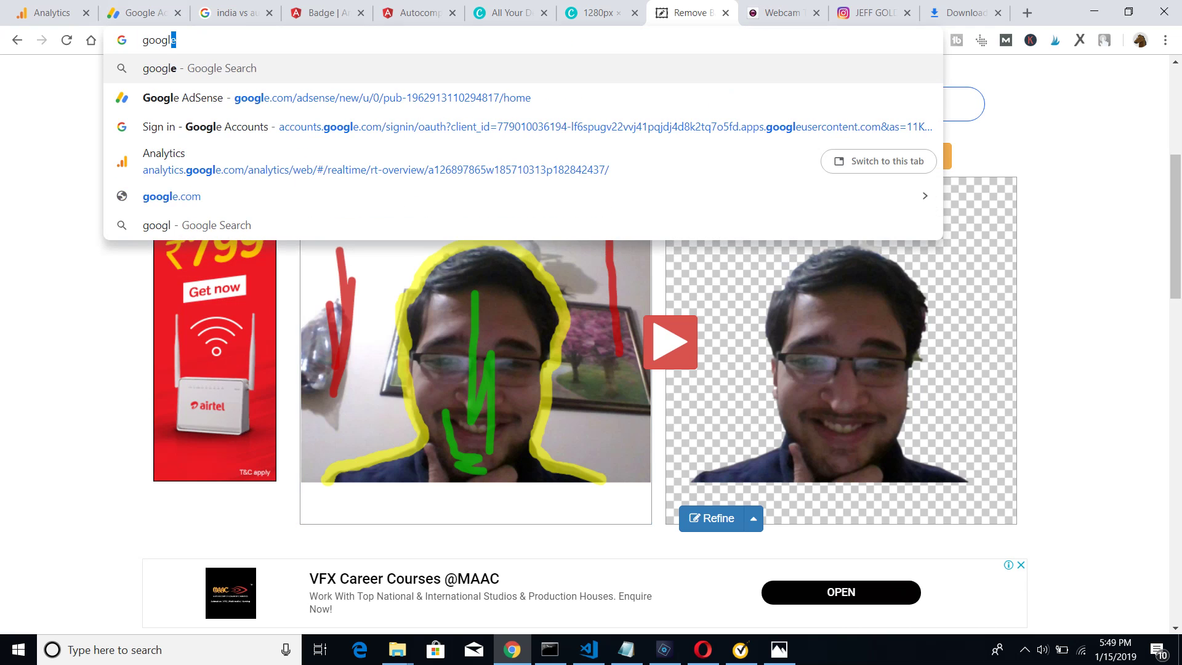
key("Return")
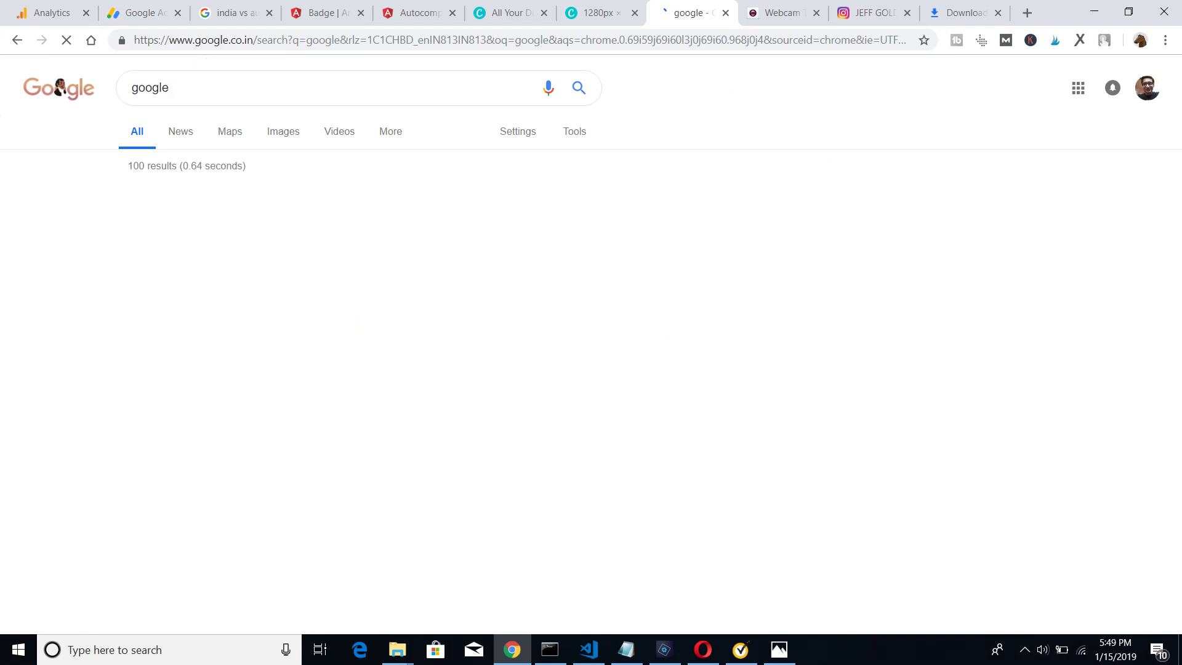
double_click(150, 88)
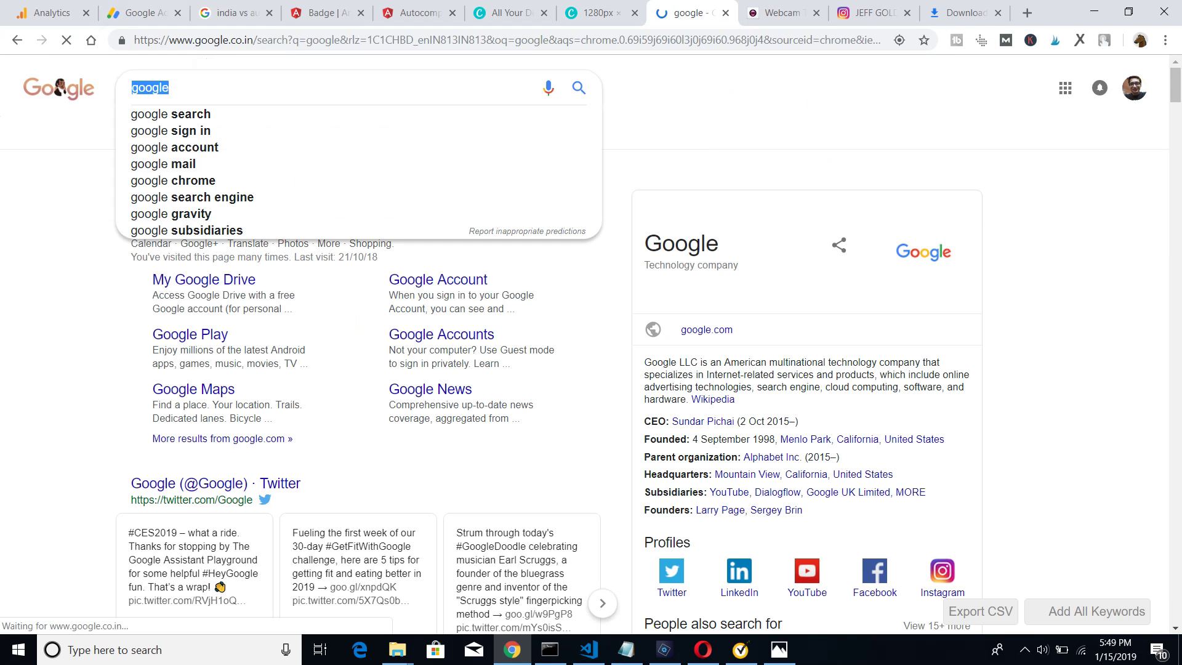
key("BackSpace")
type("edit")
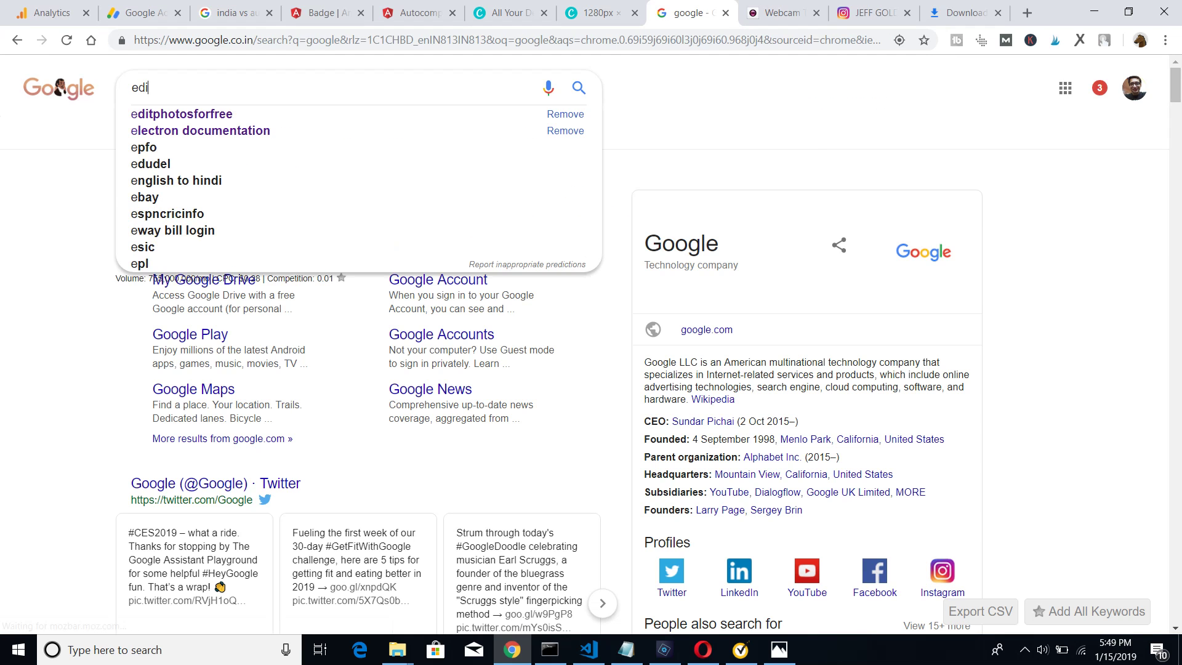
key("Down")
key("Down")
key("Down")
key("Up")
key("Up")
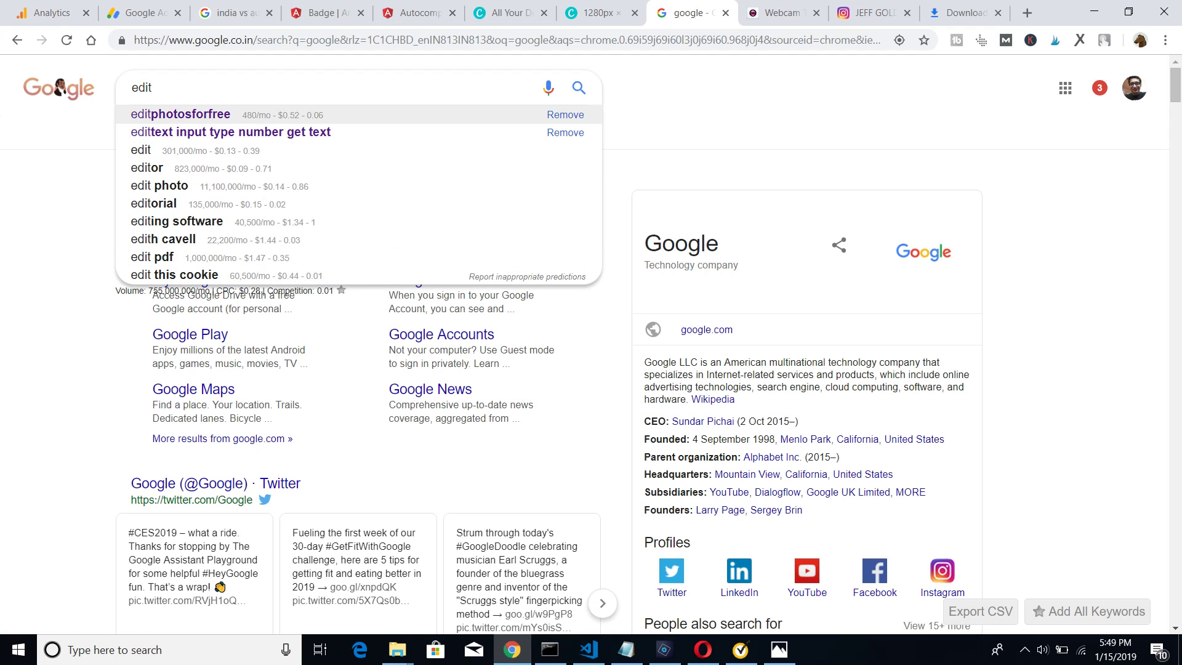
key("Return")
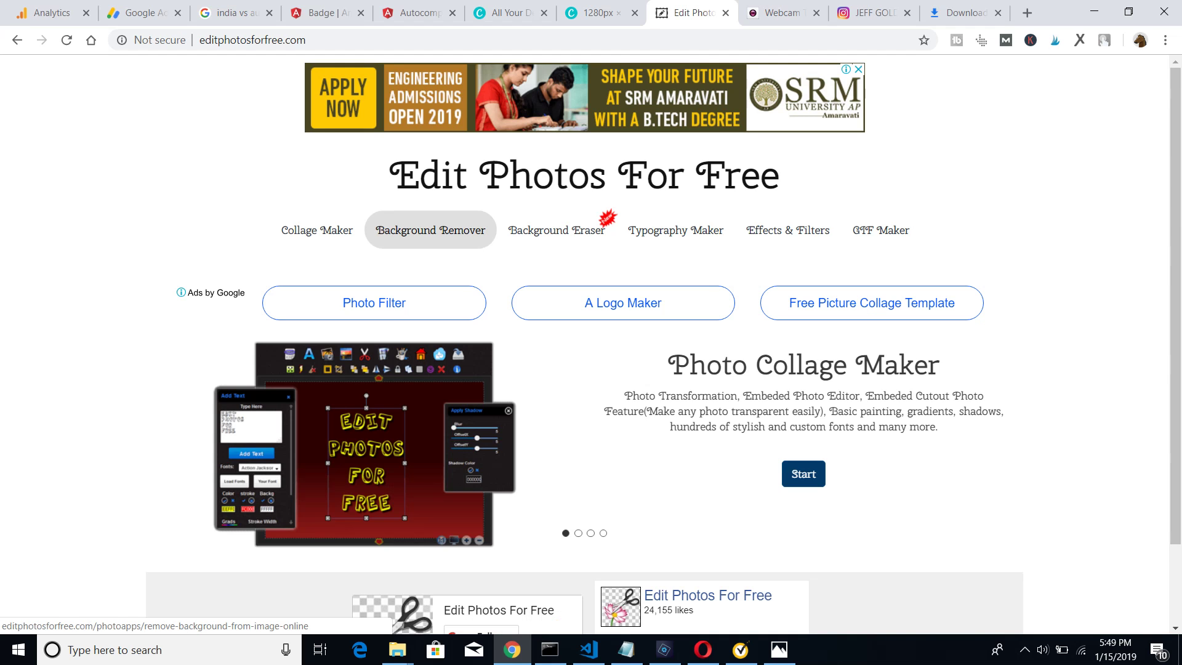
- Open the Background Remover tool and dismiss its four-step instruction overlay
left_click(431, 230)
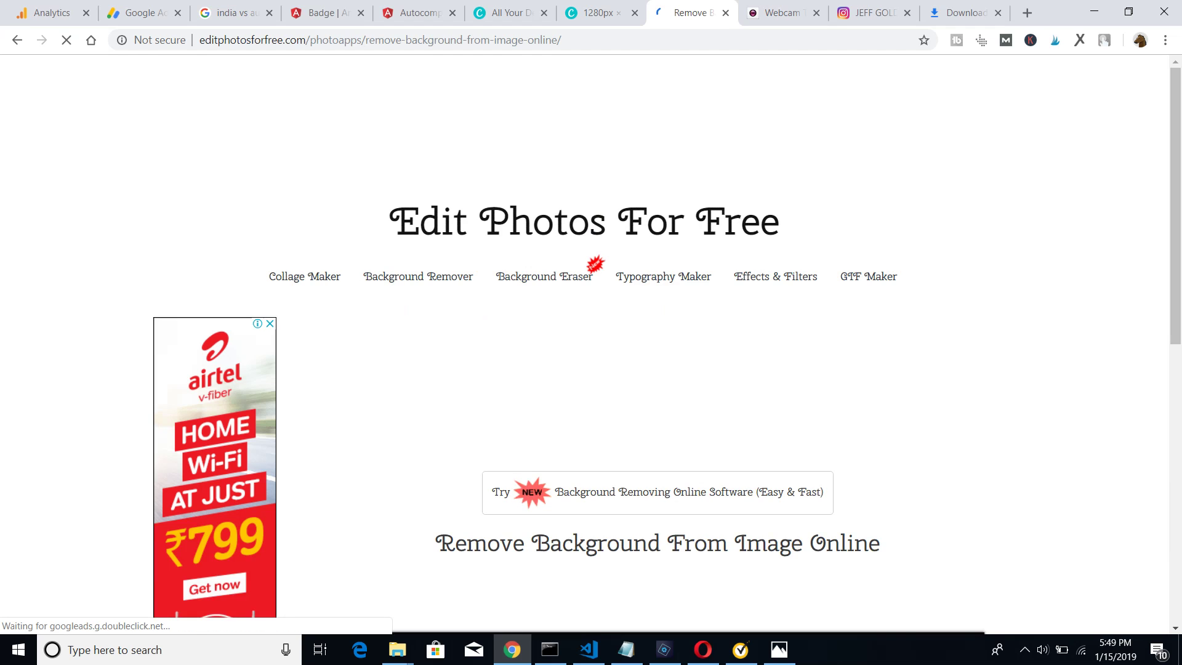
scroll(584, 345, "down", 3)
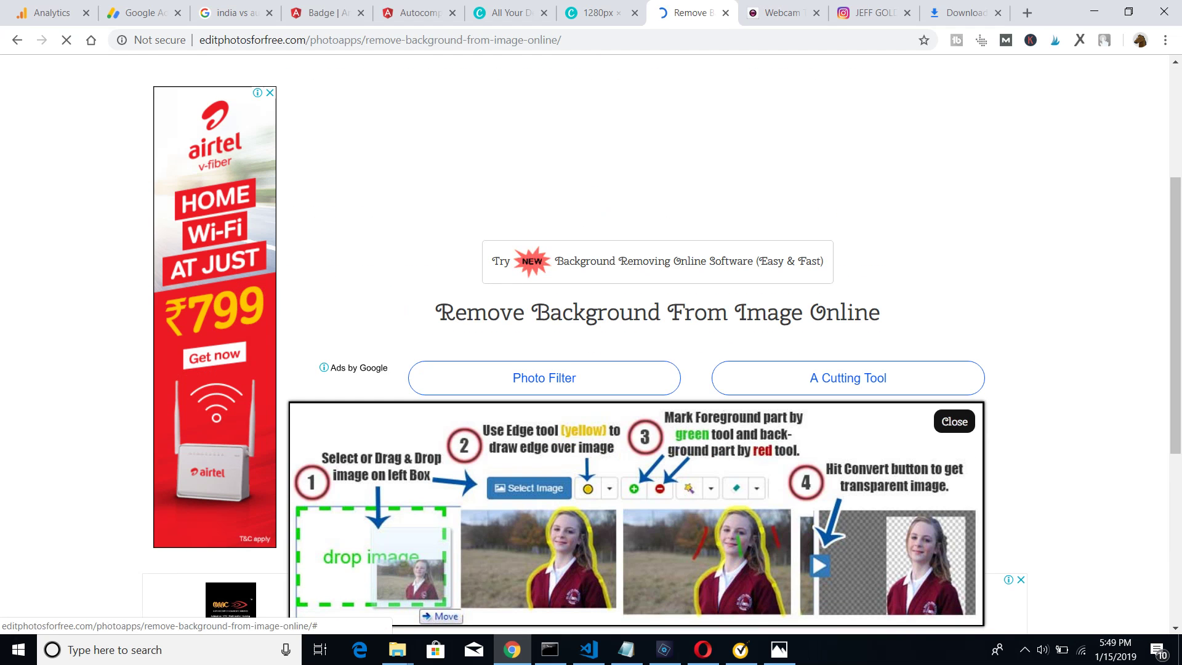
left_click(954, 421)
- Load the image webcam-toy-photo2 from the Downloads folder into the background remover
scroll(535, 344, "down", 2)
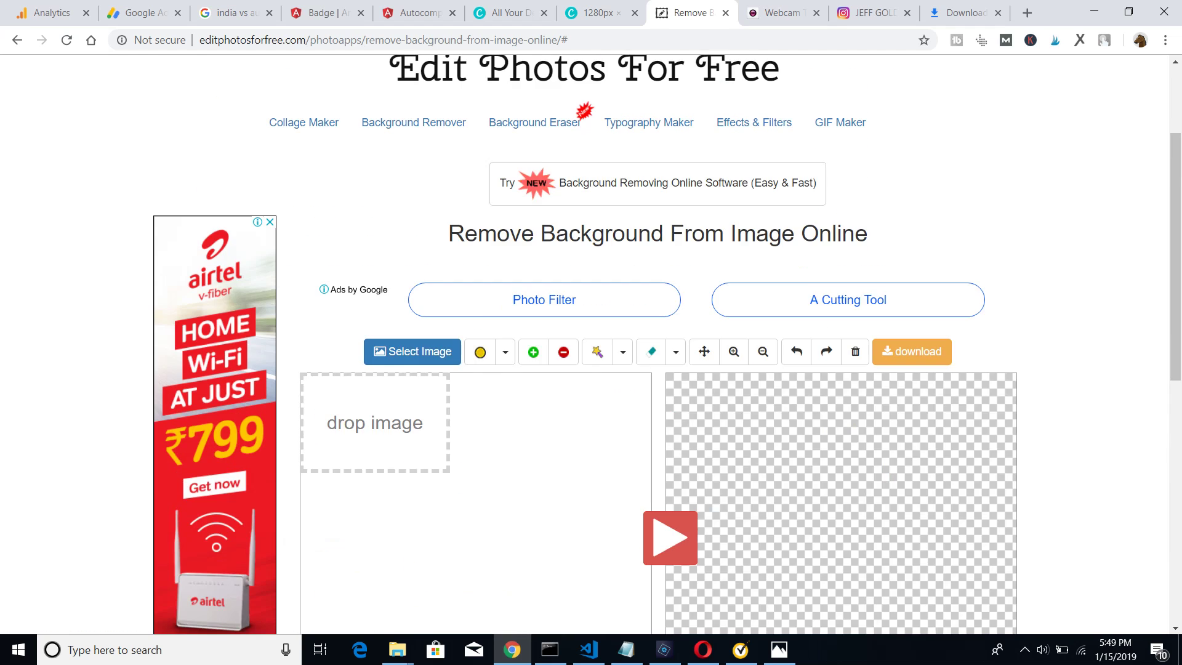
scroll(413, 345, "down", 3)
left_click(416, 215)
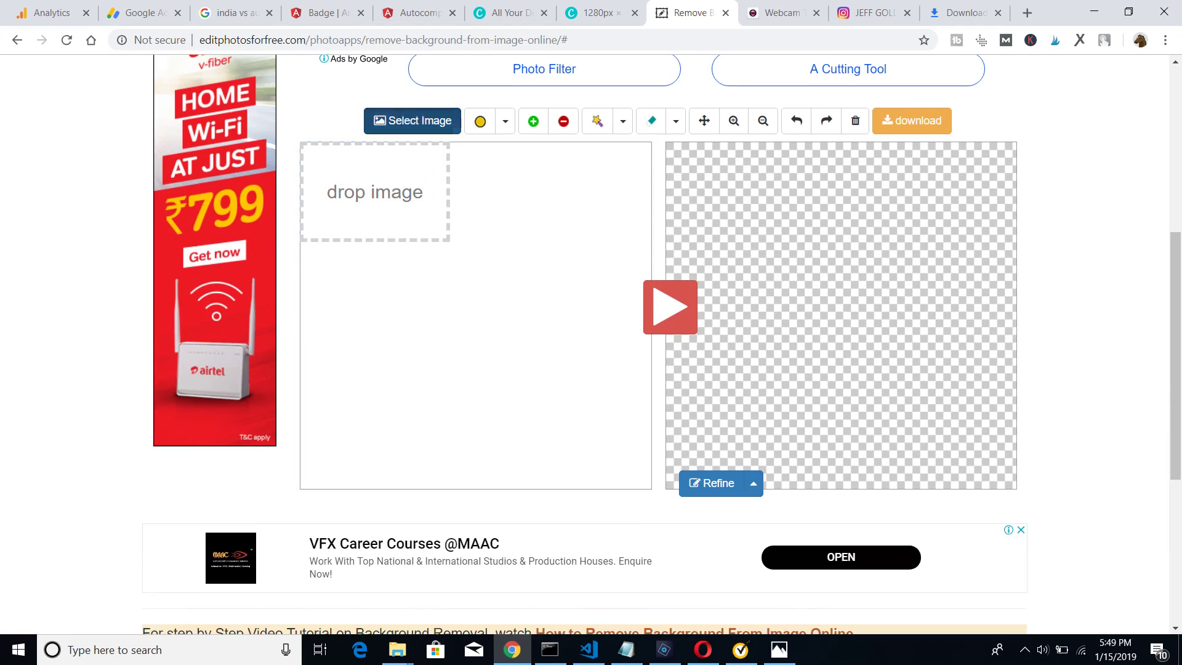
scroll(604, 403, "down", 15)
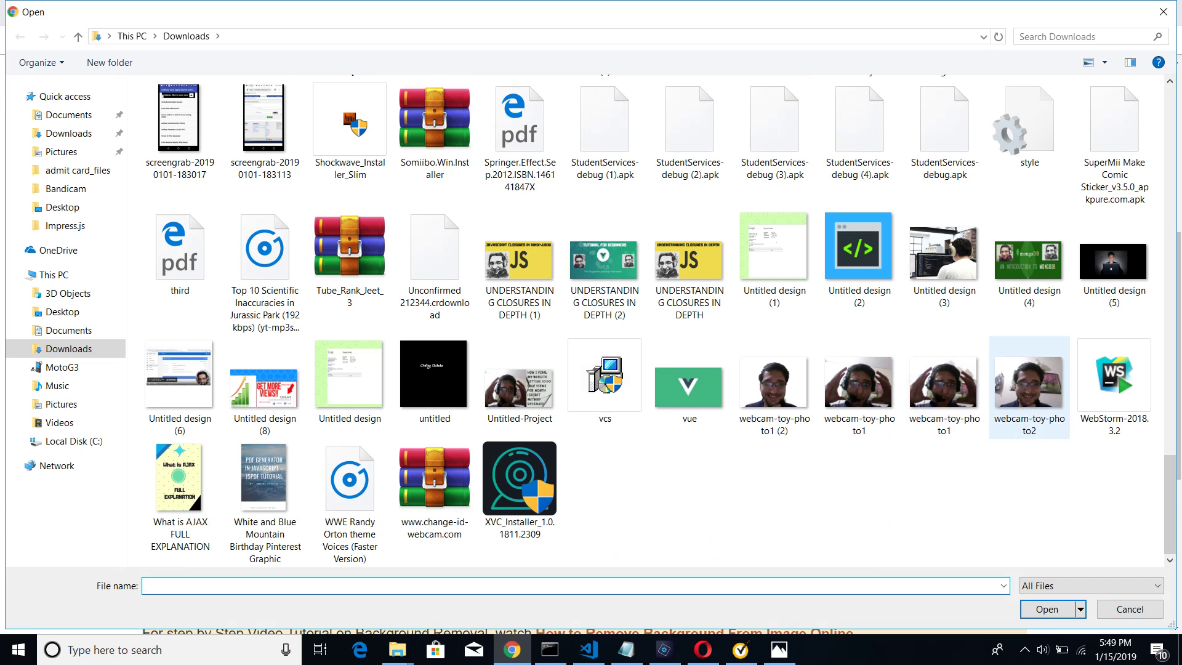
left_click(1029, 383)
left_click(1030, 383)
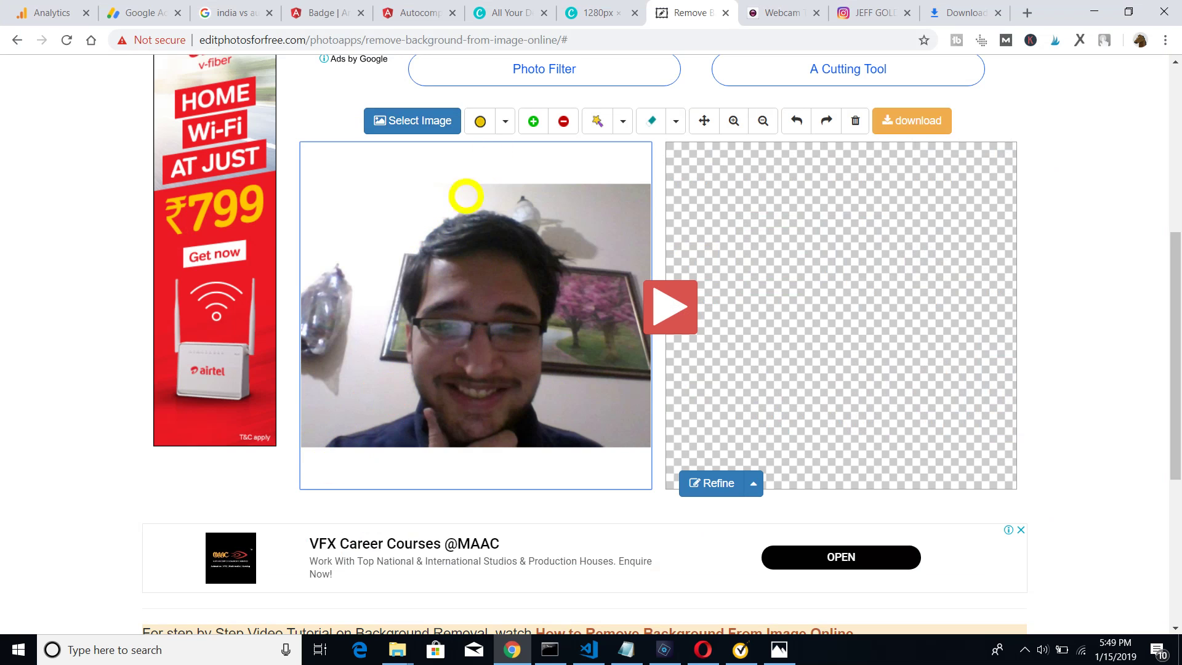
- Outline the man's head and shoulders in yellow with the edge tool at a 1px brush size
left_click(505, 121)
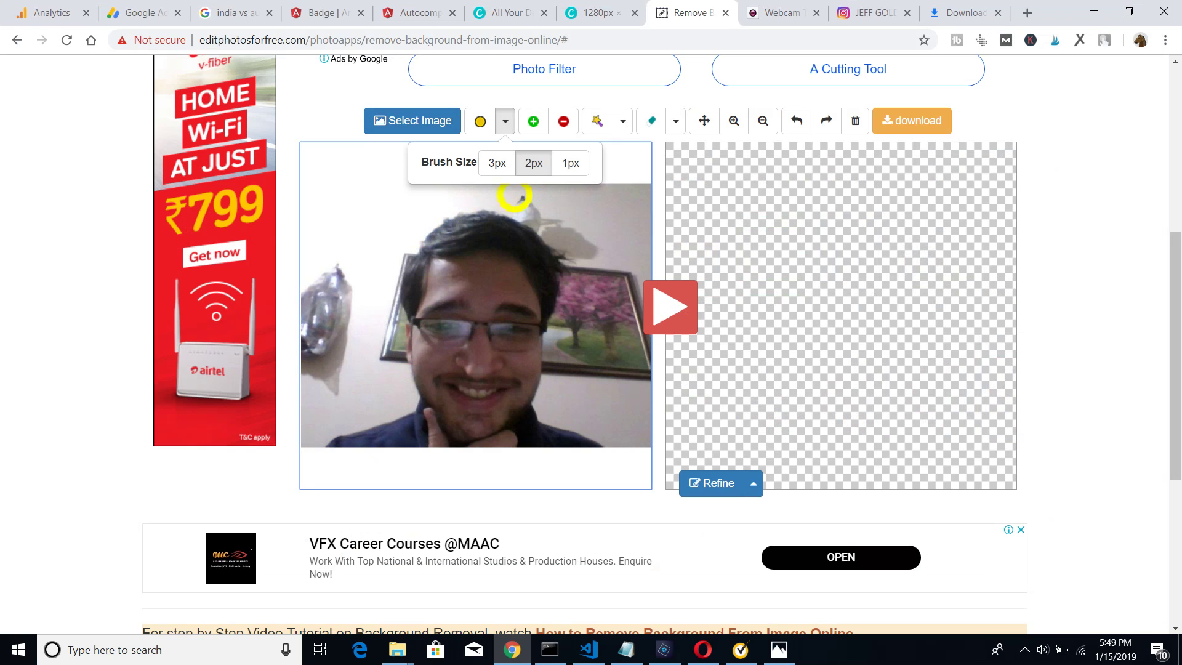
left_click(571, 163)
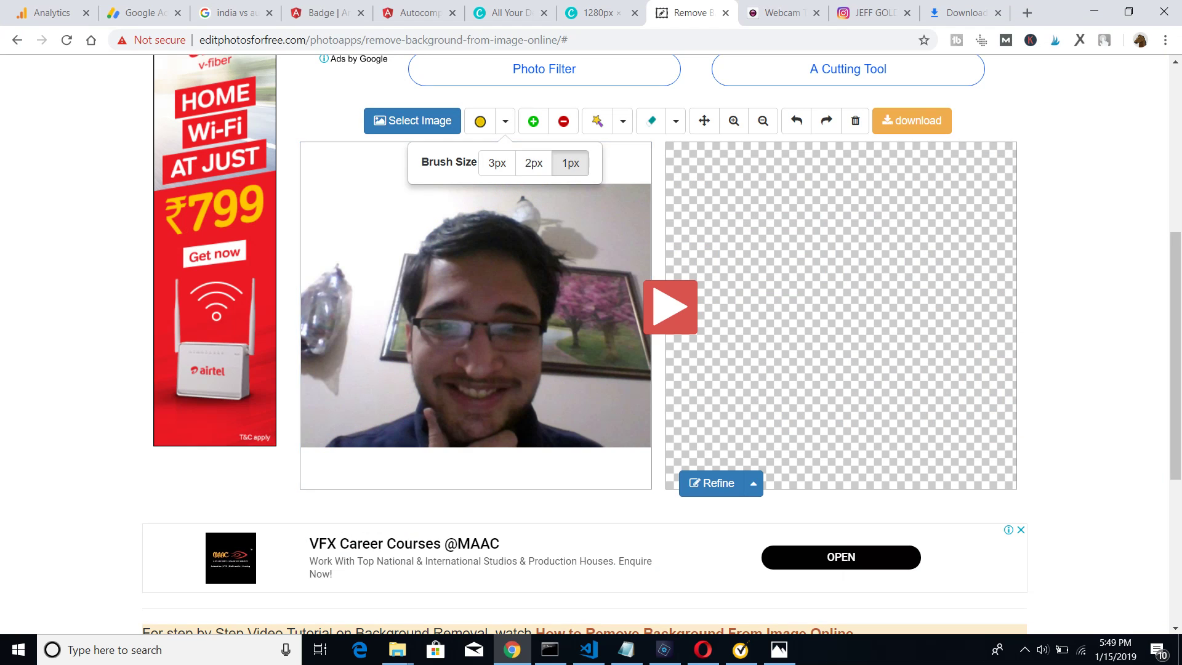
left_click(505, 121)
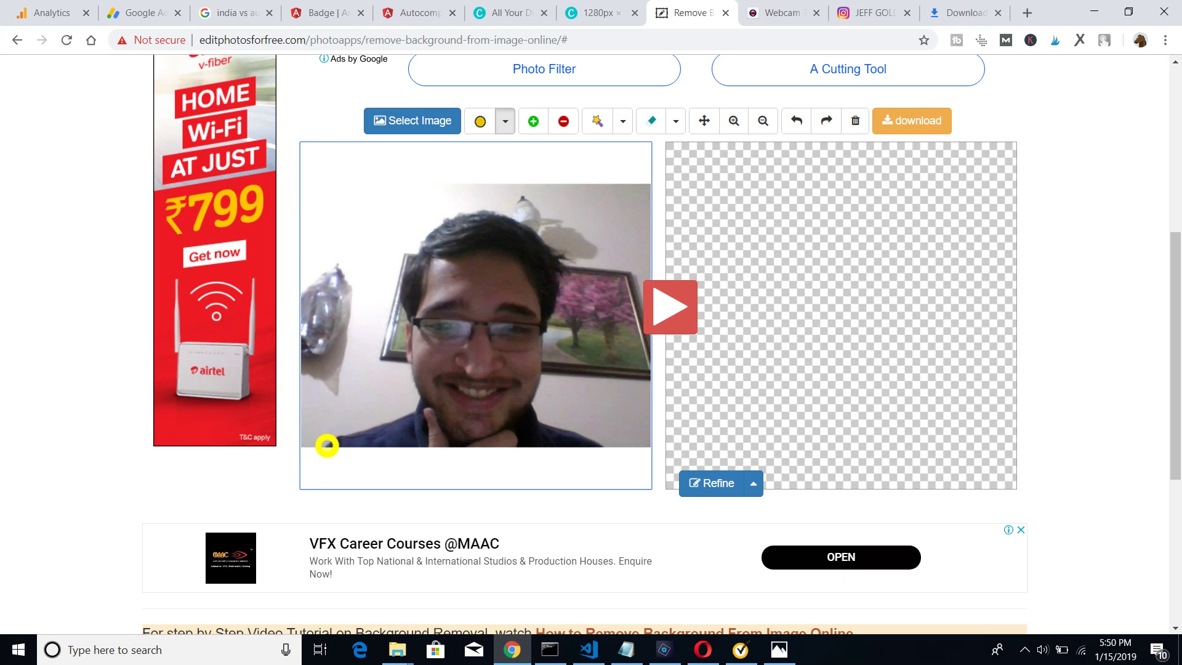
left_click_drag(327, 445, 394, 429)
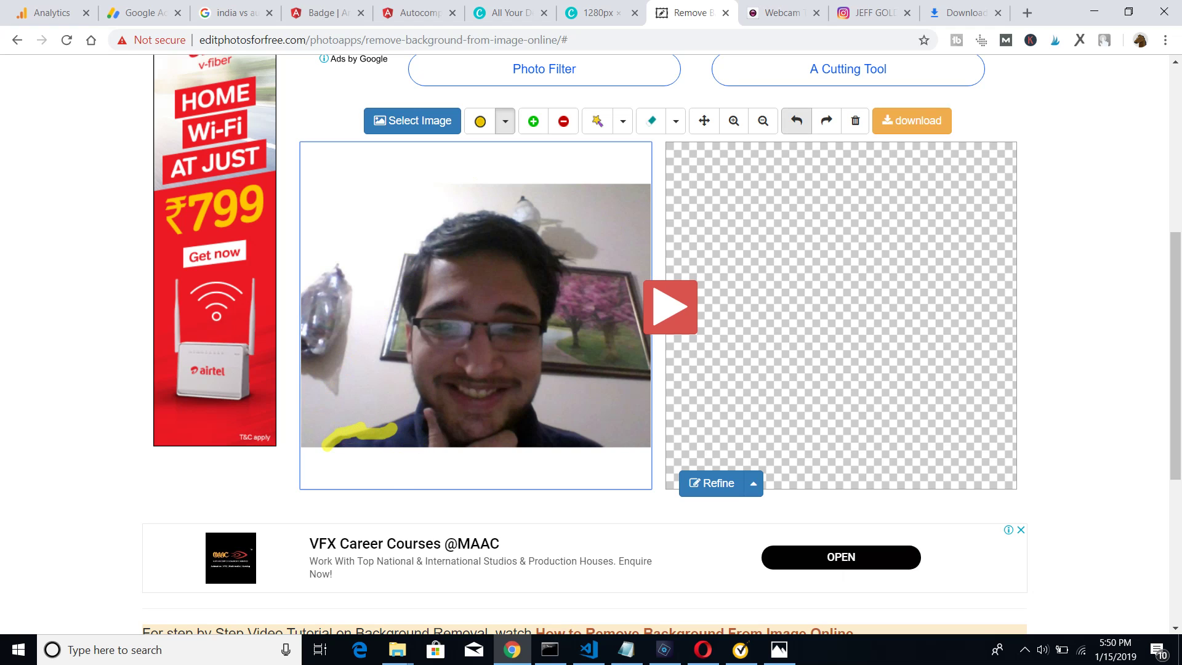
left_click(796, 121)
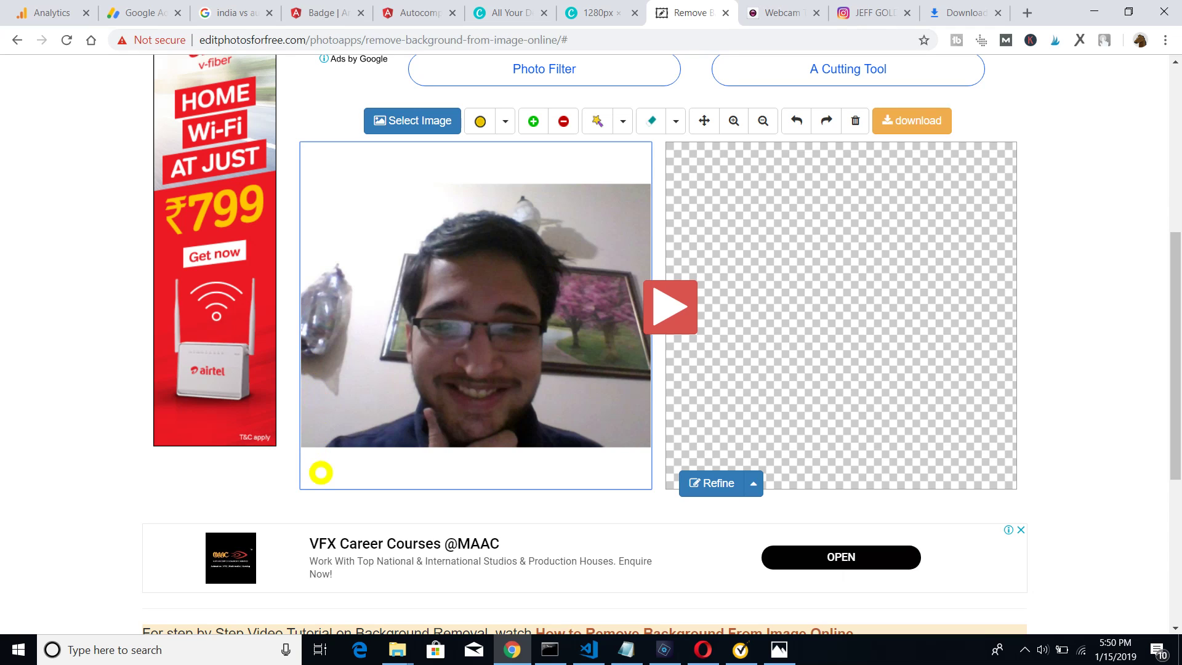
mouse_move(322, 449)
left_mouse_down()
mouse_move(416, 399)
mouse_move(404, 352)
mouse_move(409, 263)
mouse_move(452, 215)
mouse_move(504, 207)
mouse_move(544, 237)
mouse_move(564, 290)
mouse_move(545, 340)
mouse_move(540, 424)
mouse_move(617, 456)
left_mouse_up()
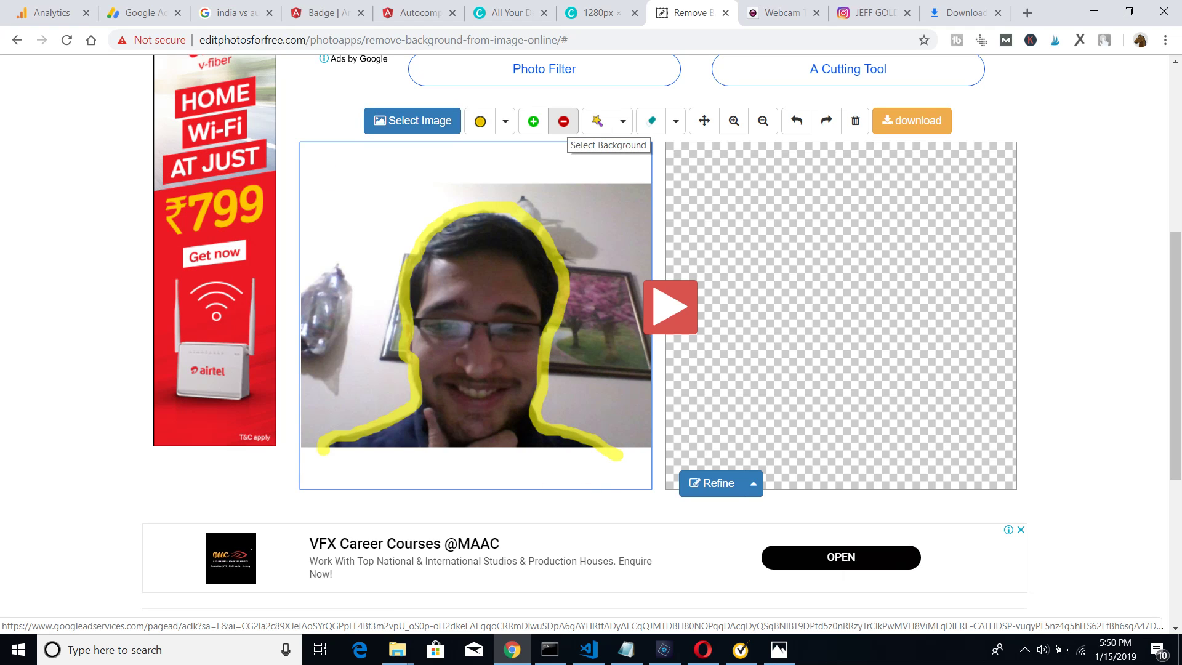
- Mark the background in red with one stroke above and beside the head and another over the hanging bag
left_click(565, 123)
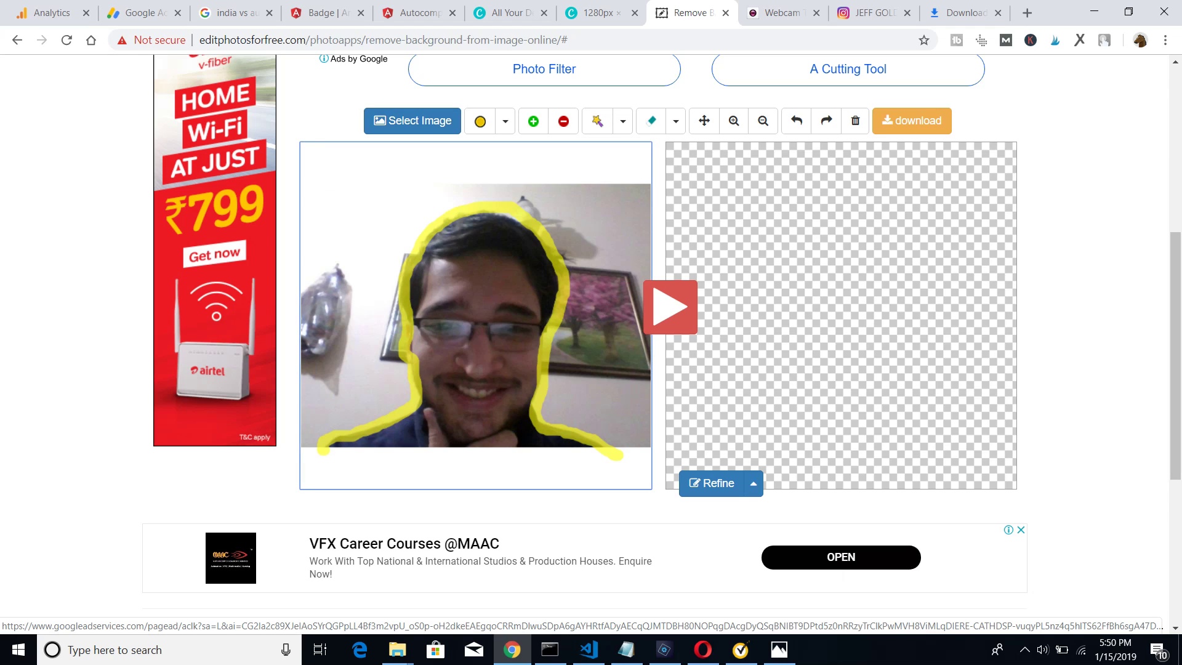
mouse_move(333, 178)
left_mouse_down()
mouse_move(554, 165)
mouse_move(612, 237)
mouse_move(618, 393)
left_mouse_up()
left_click_drag(338, 268, 333, 352)
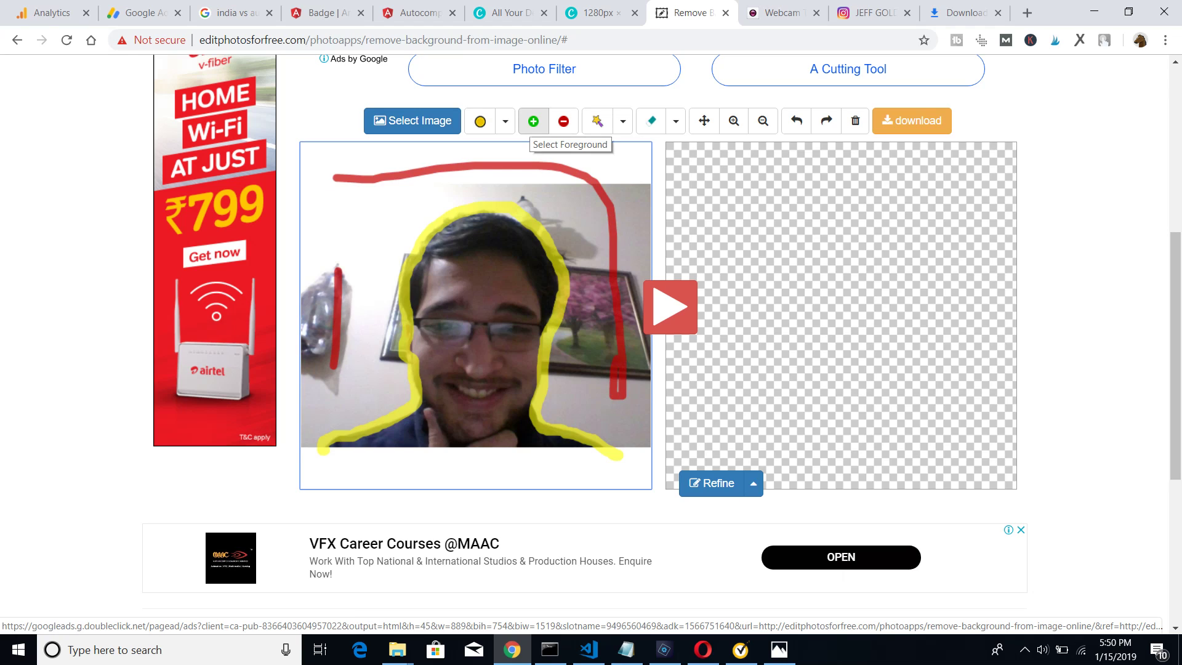
- Mark the face and chest as foreground with green strokes and generate the transparent image preview
left_click_drag(476, 269, 472, 394)
left_click_drag(512, 263, 497, 408)
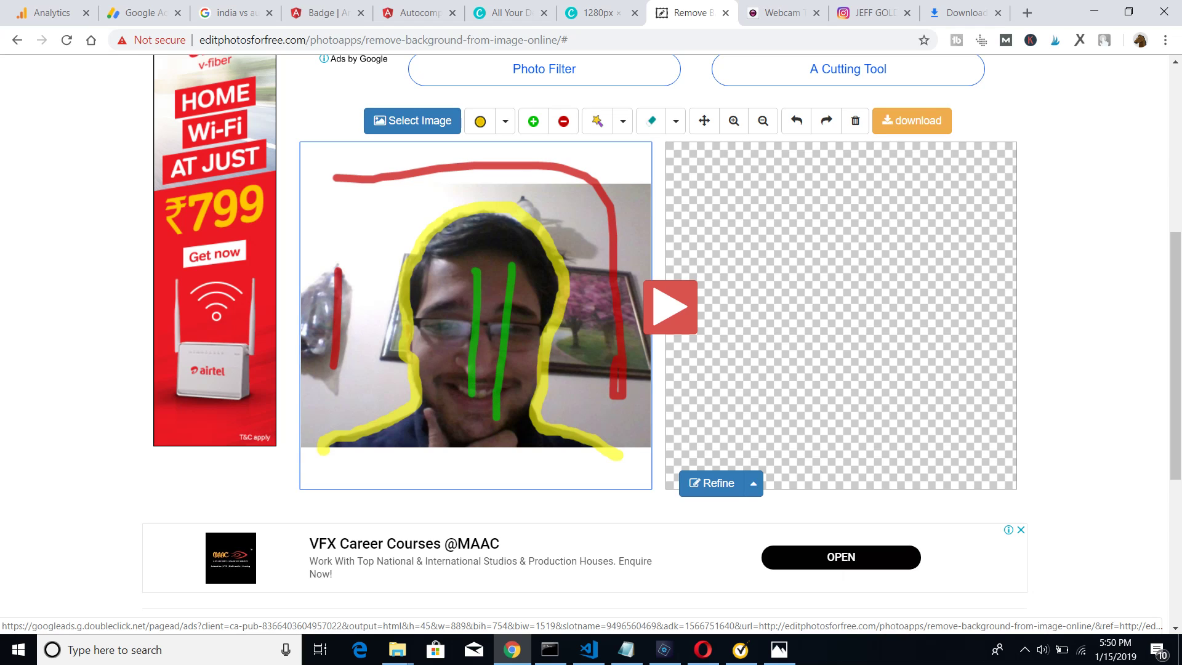
left_click_drag(399, 440, 524, 449)
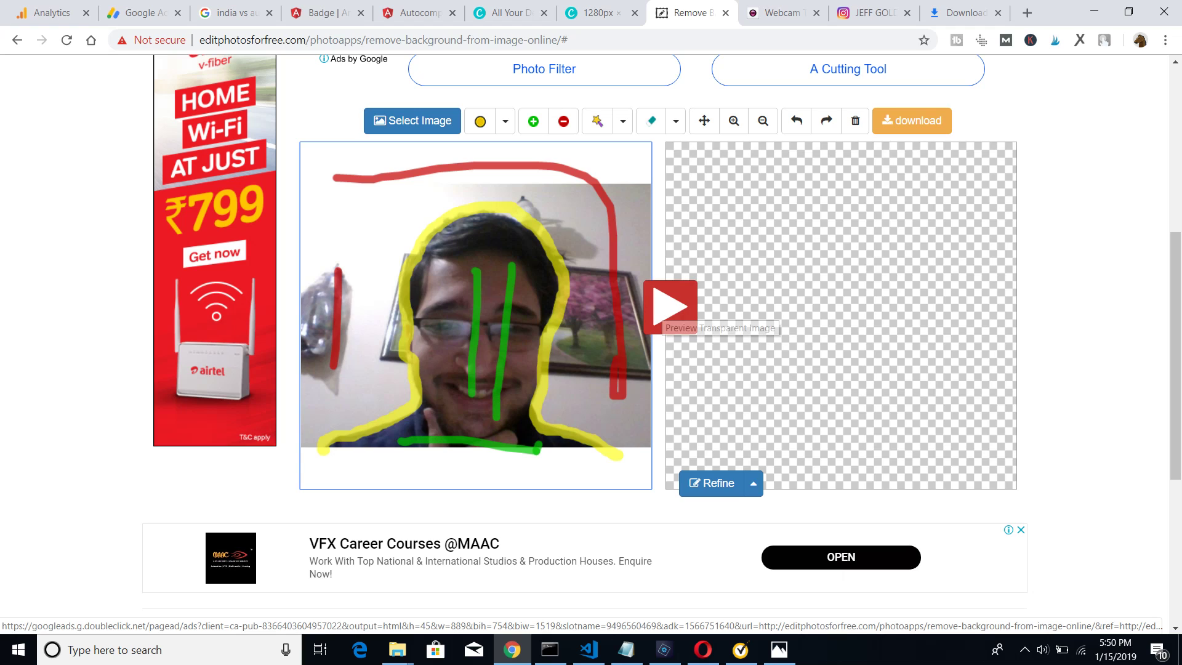
left_click(670, 307)
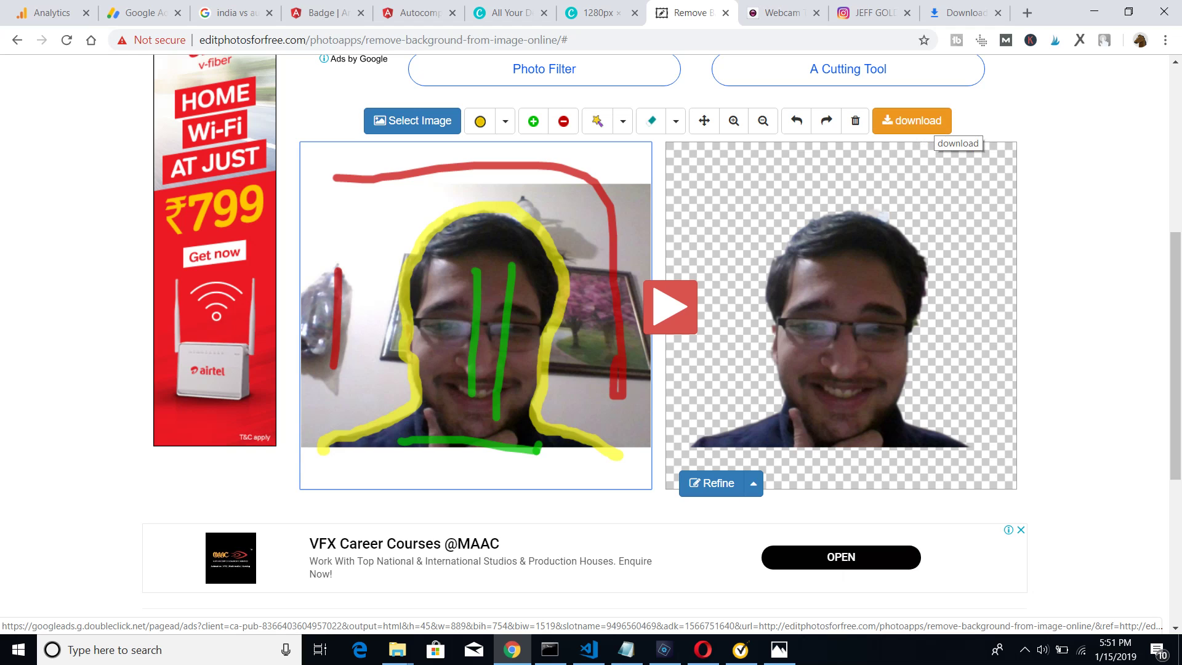
- Download the transparent cut-out and view the file C__fakepath_webcam-toy-photo2 (1).png from the downloads list
left_click(912, 120)
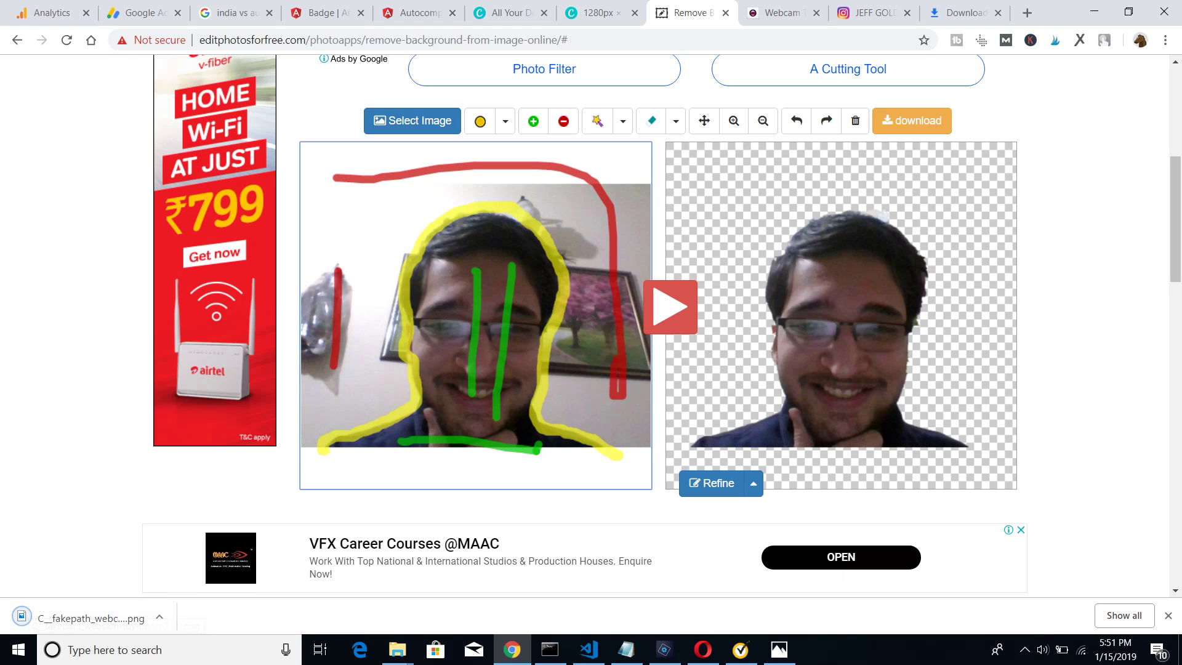
left_click(1124, 615)
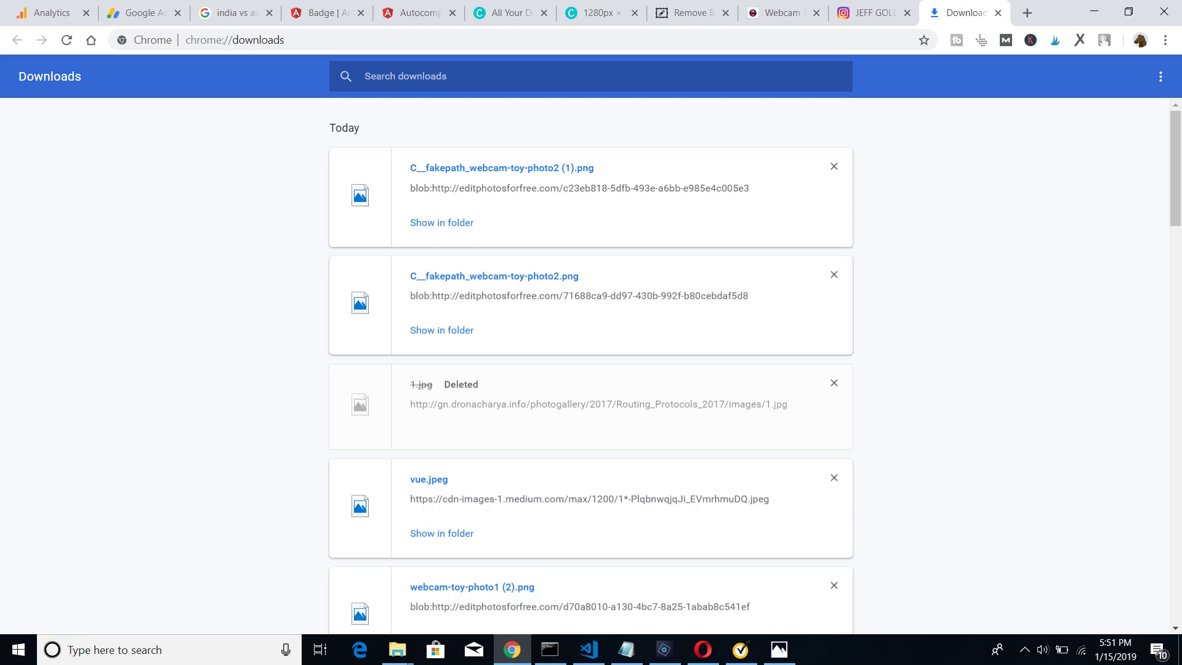
left_click(501, 168)
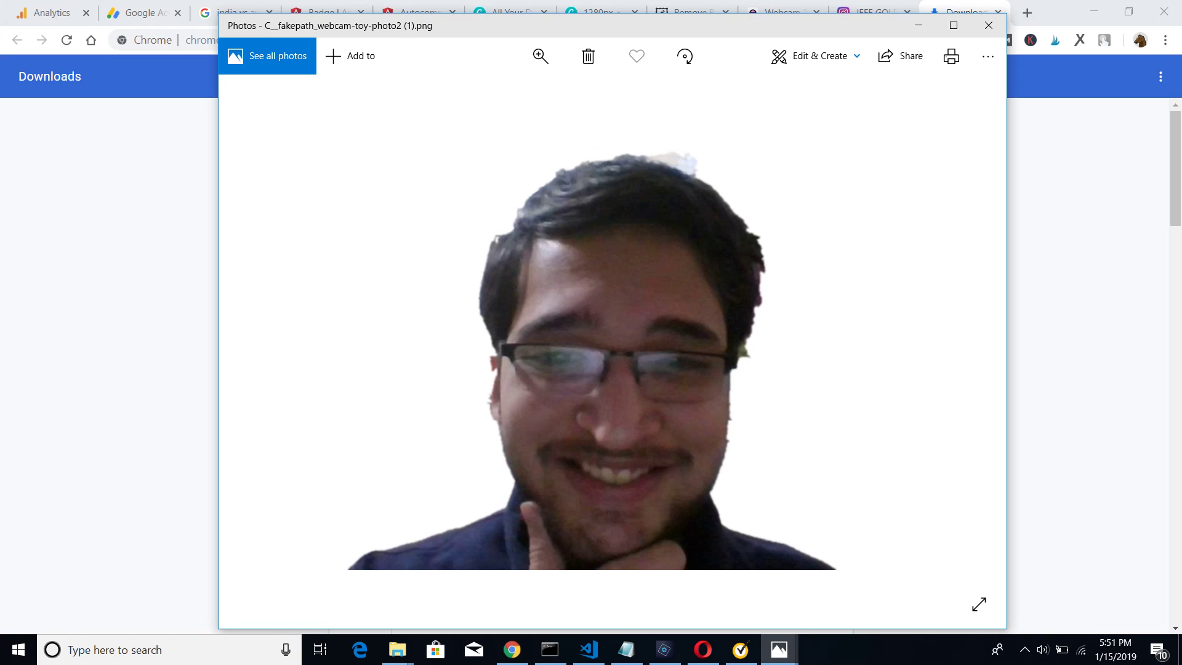
left_click(918, 25)
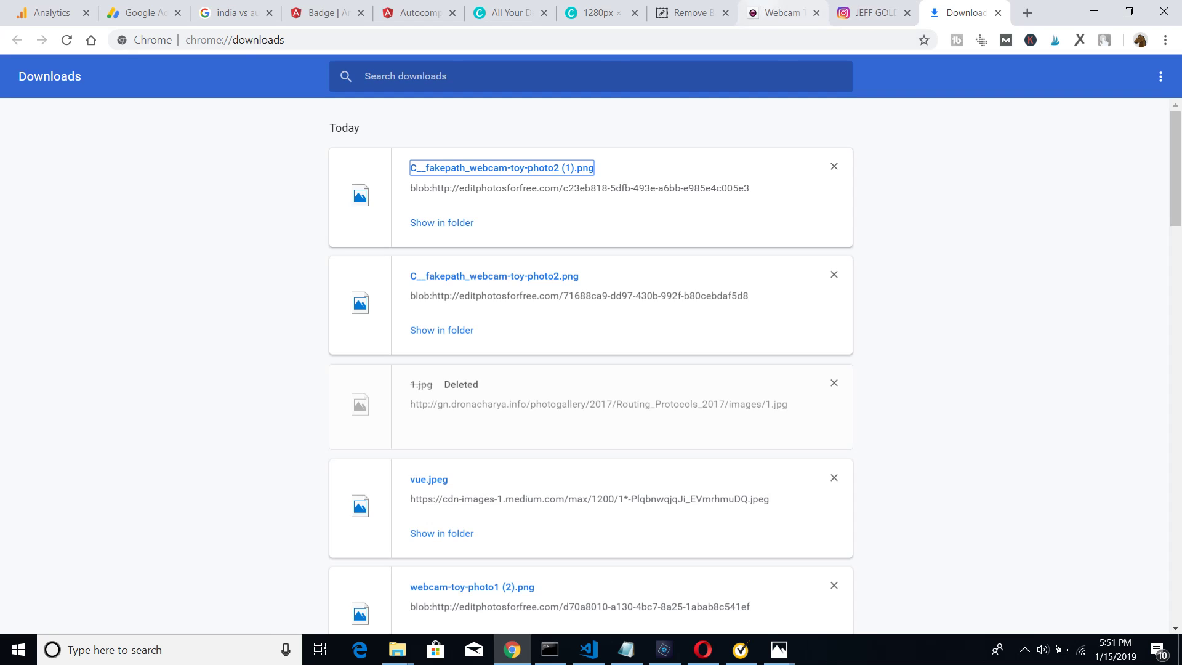
- Switch to the open Webcam Toy page and reload webcamtoy.com
left_click(778, 13)
left_click(689, 12)
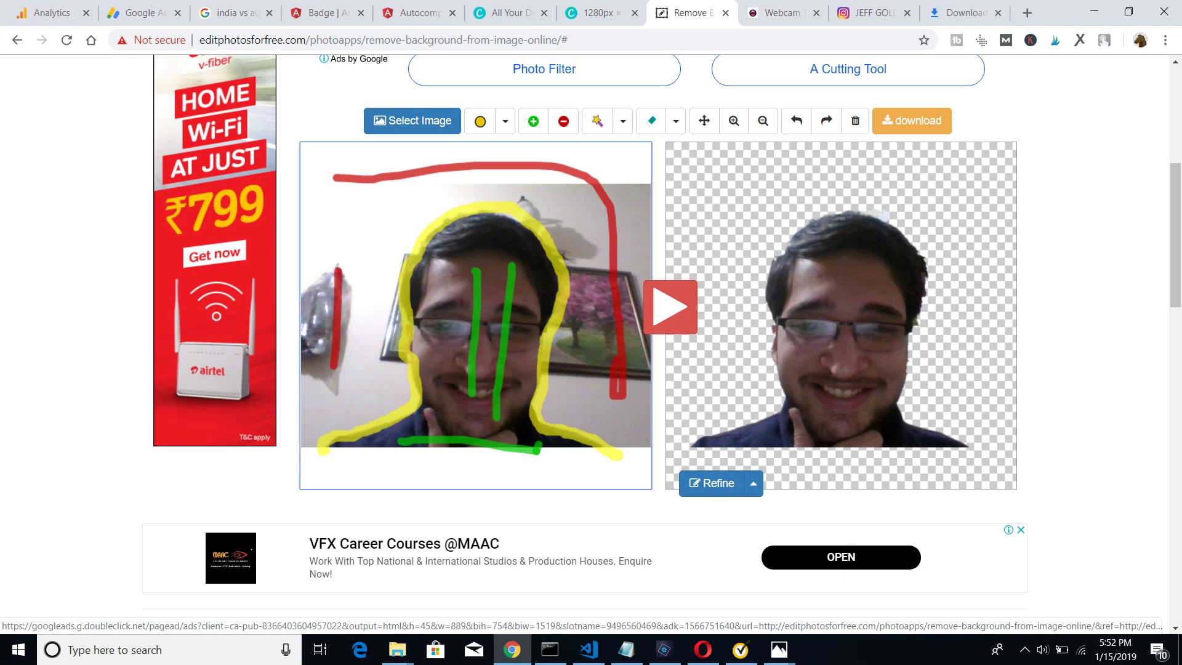
key("ctrl+Tab")
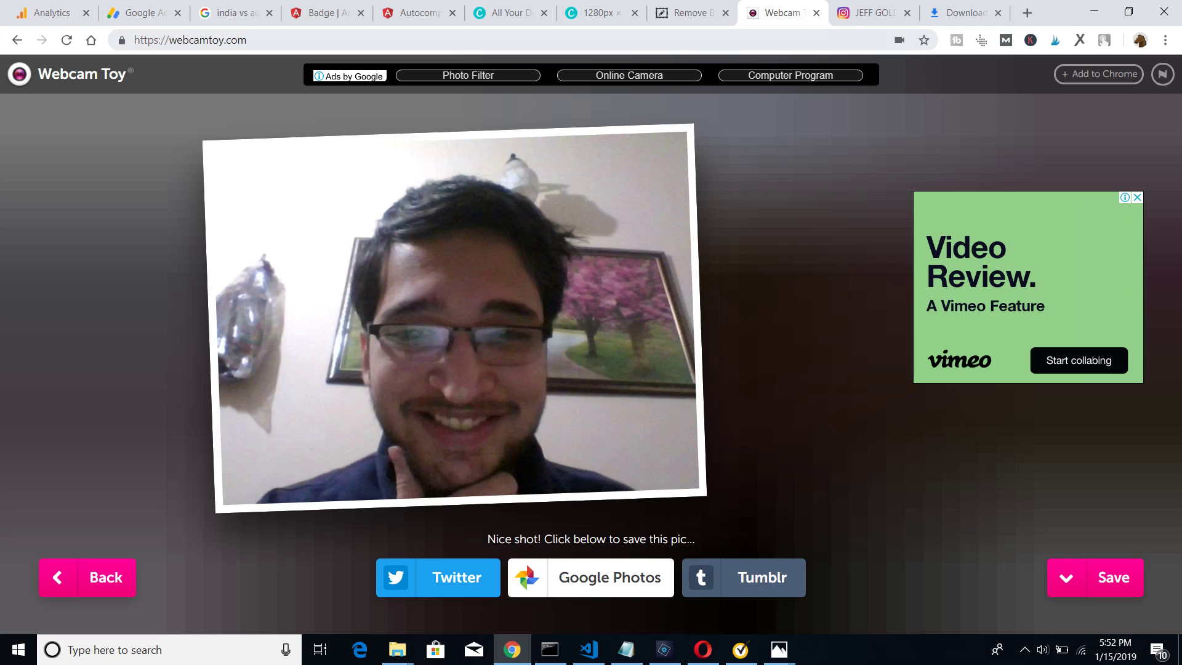
key("ctrl+l")
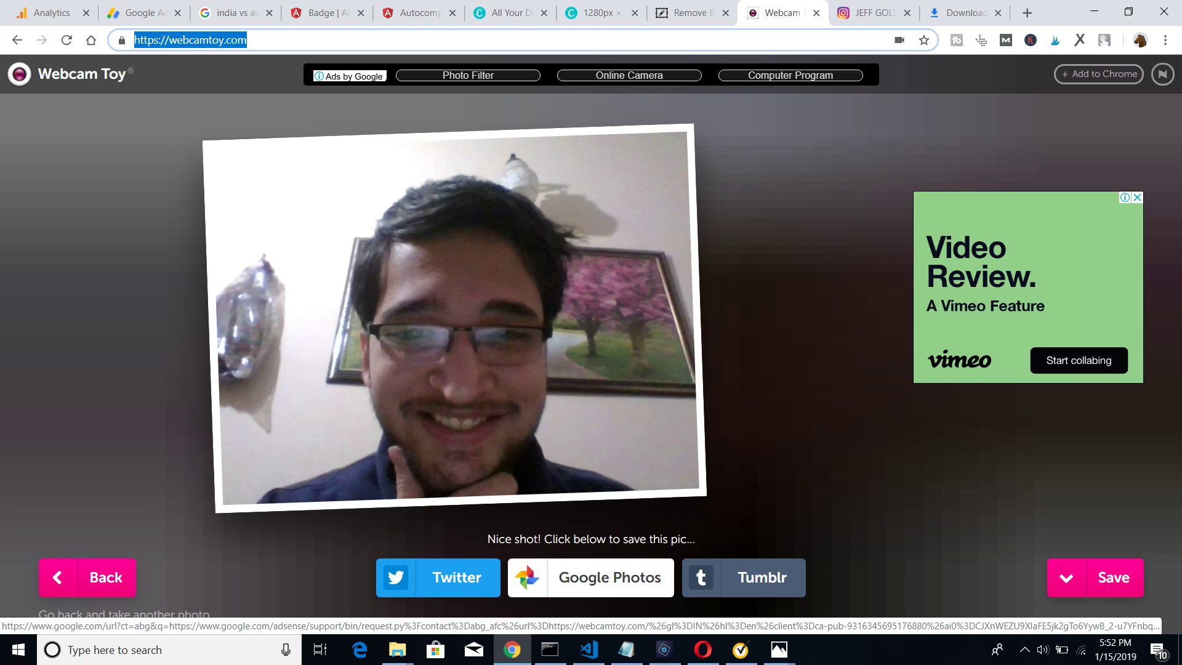
key("Return")
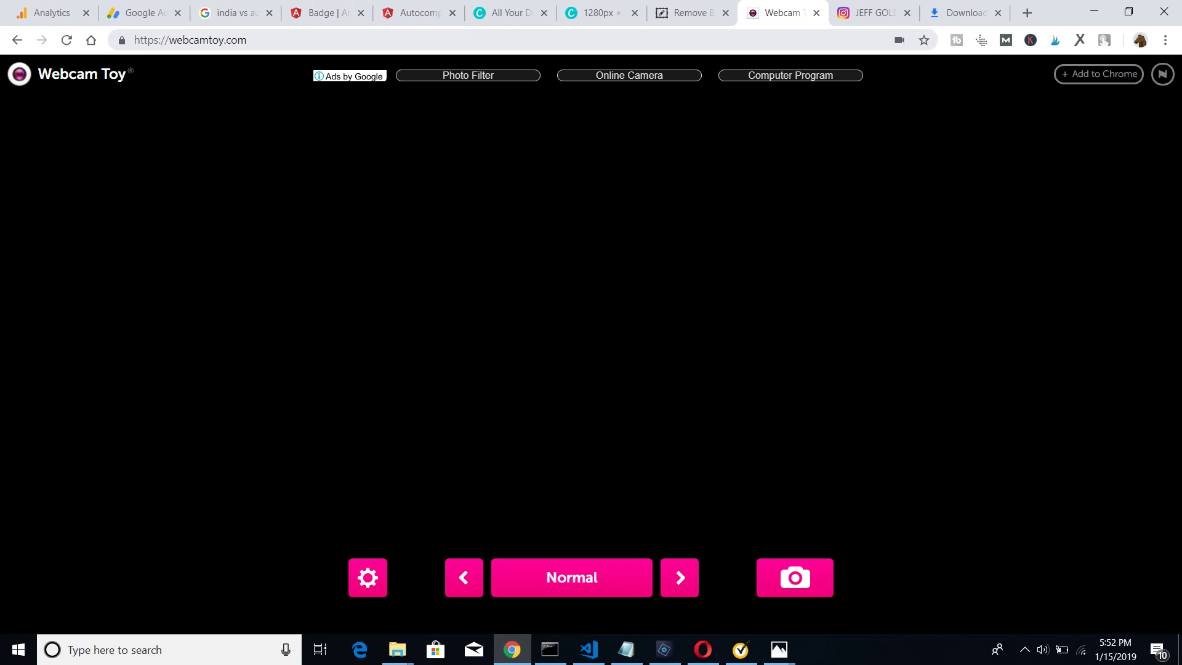
- Search Google for webcamtoy and open the Webcam Toy site from the results
key("ctrl+l")
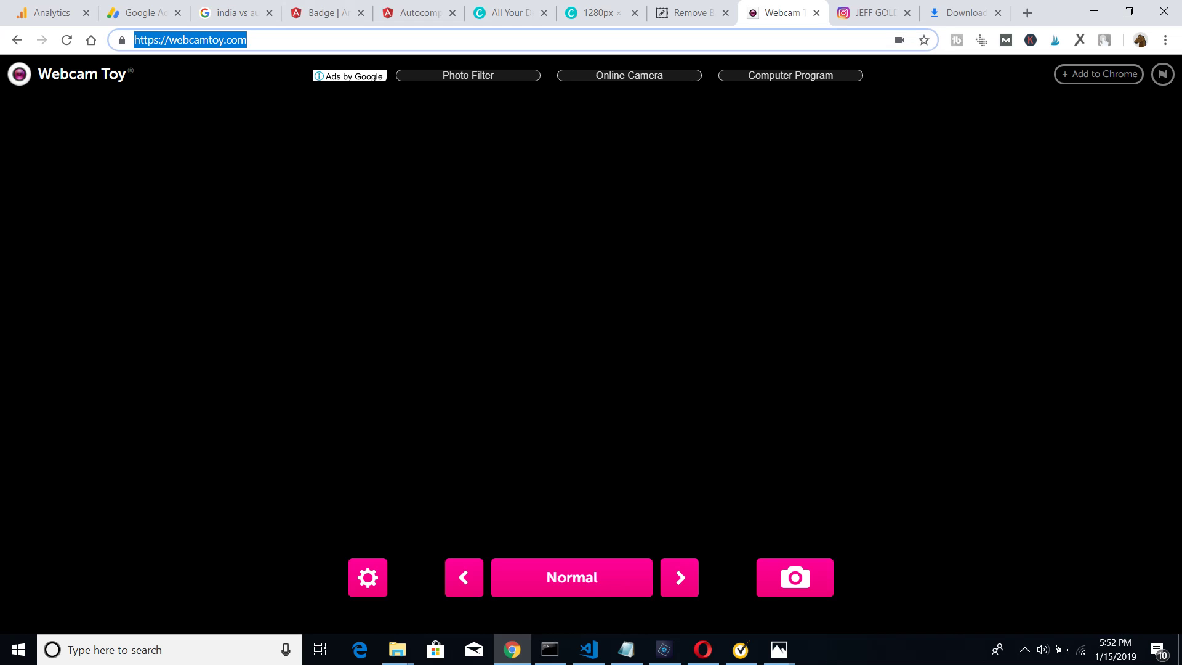
type("google")
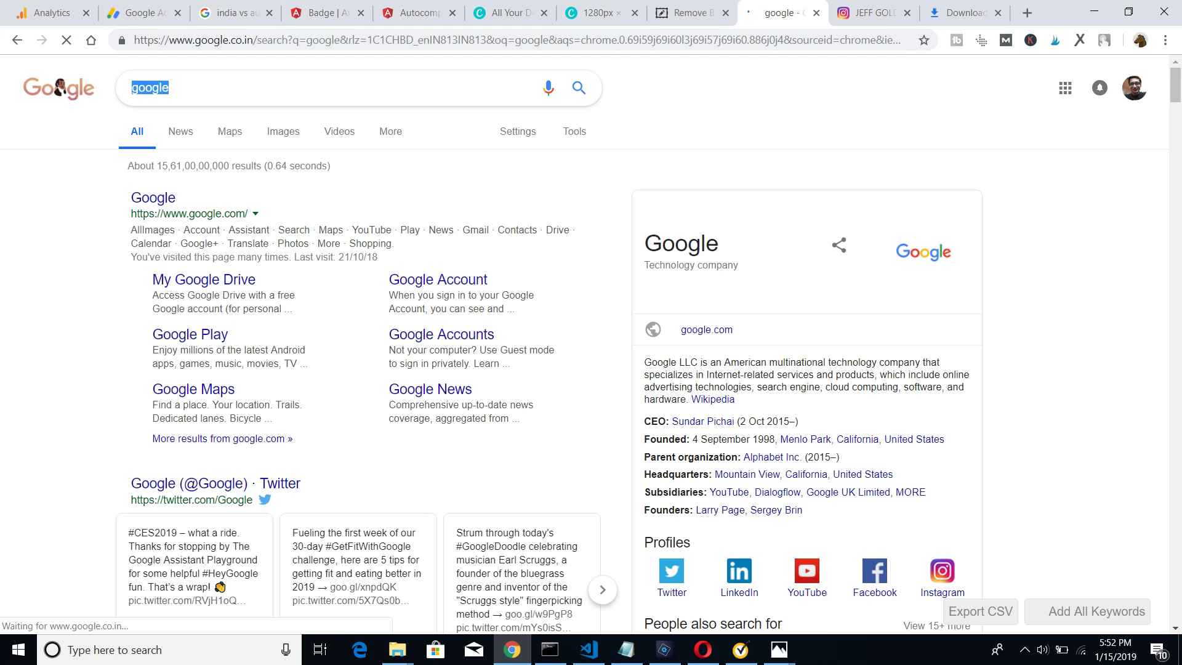
key("BackSpace")
type("webcamtoy")
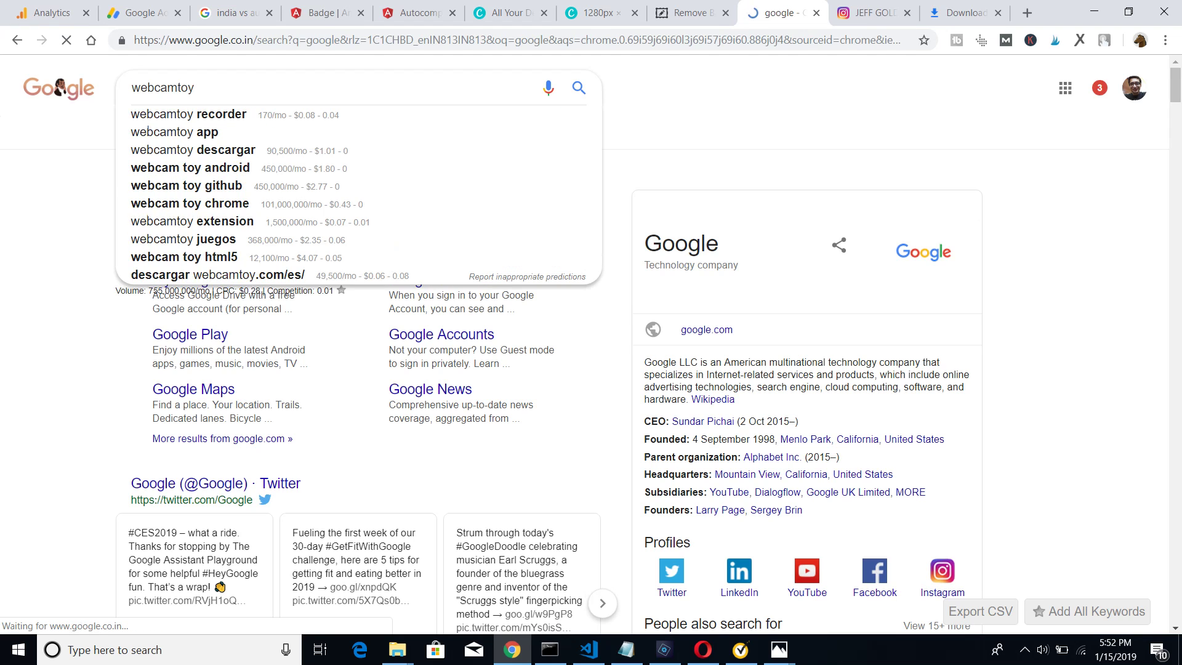
key("Return")
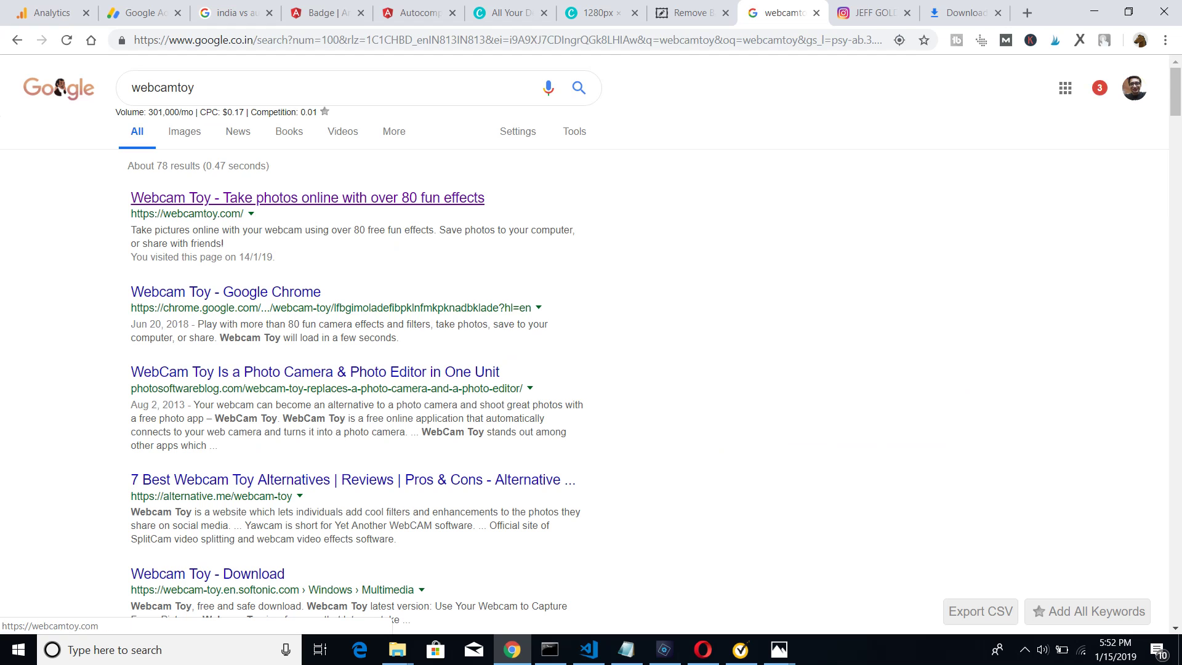
left_click(307, 198)
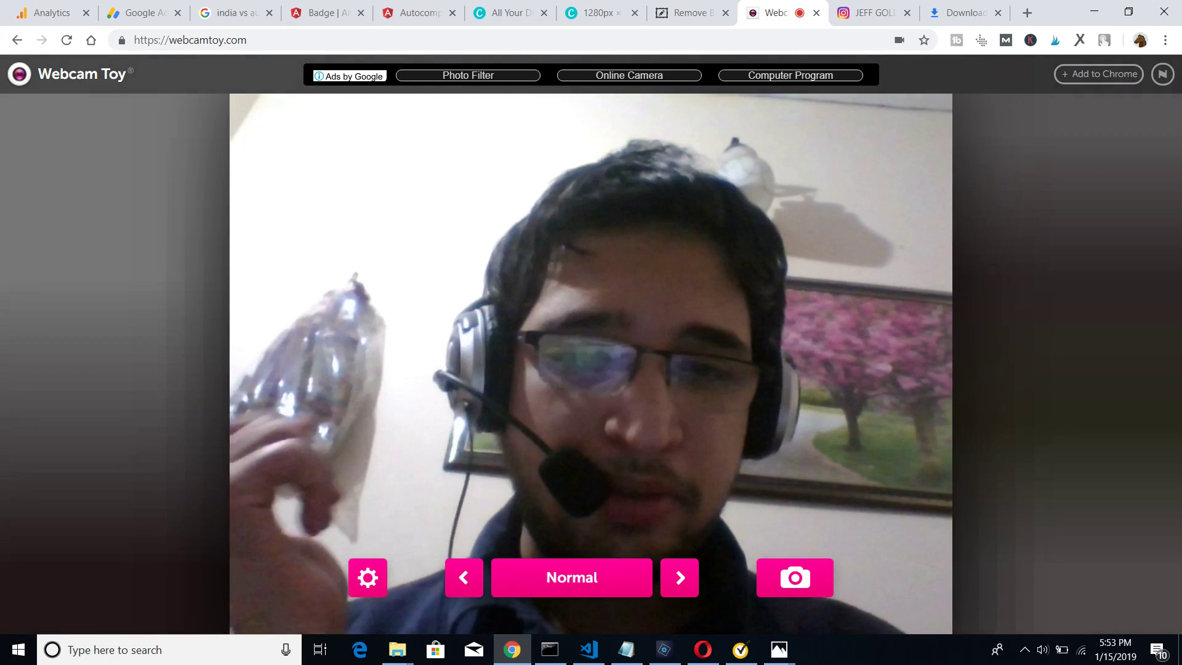
- Take a webcam photo with the Normal effect
key("space")
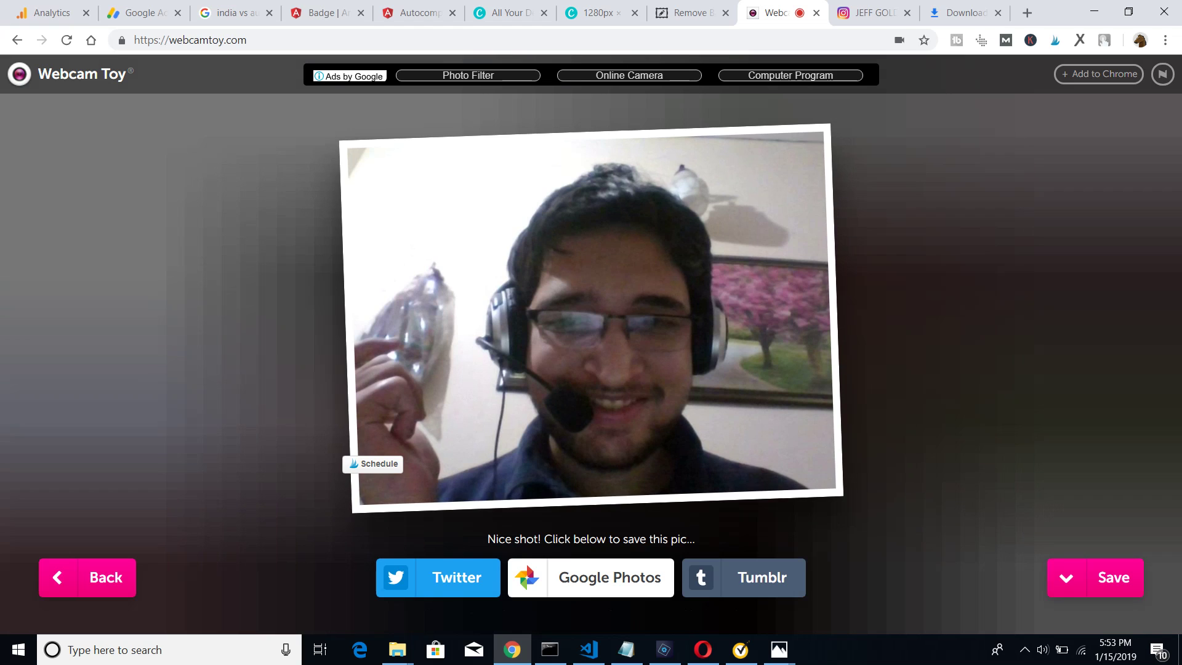
key("ctrl+l")
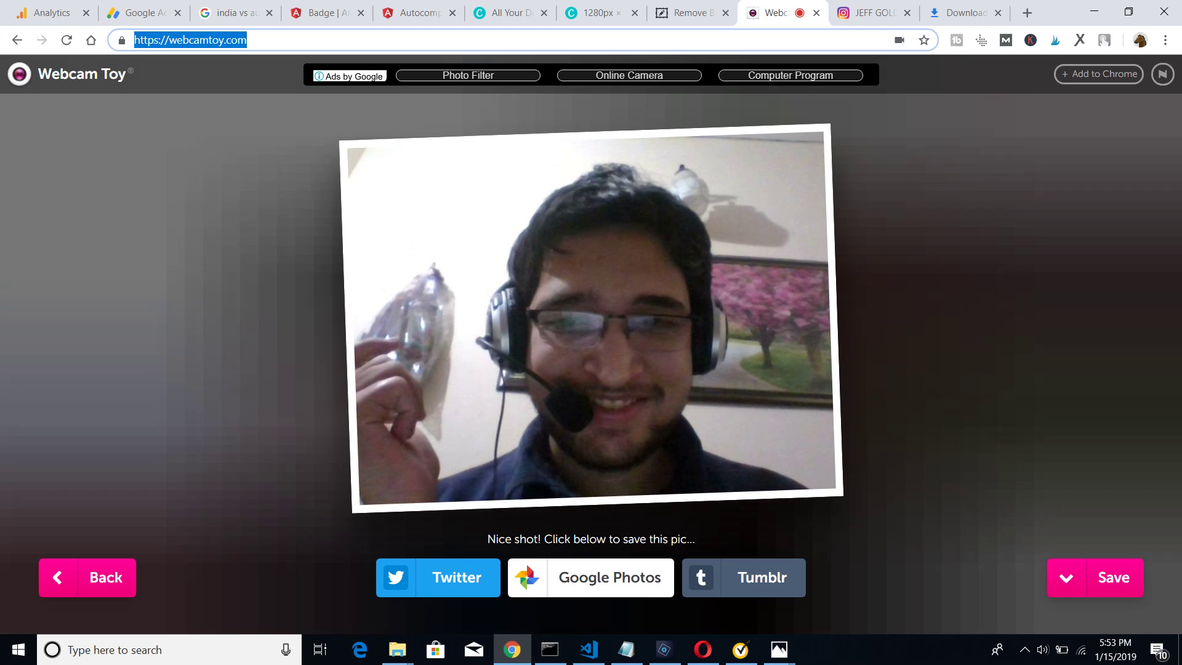
left_click(1025, 649)
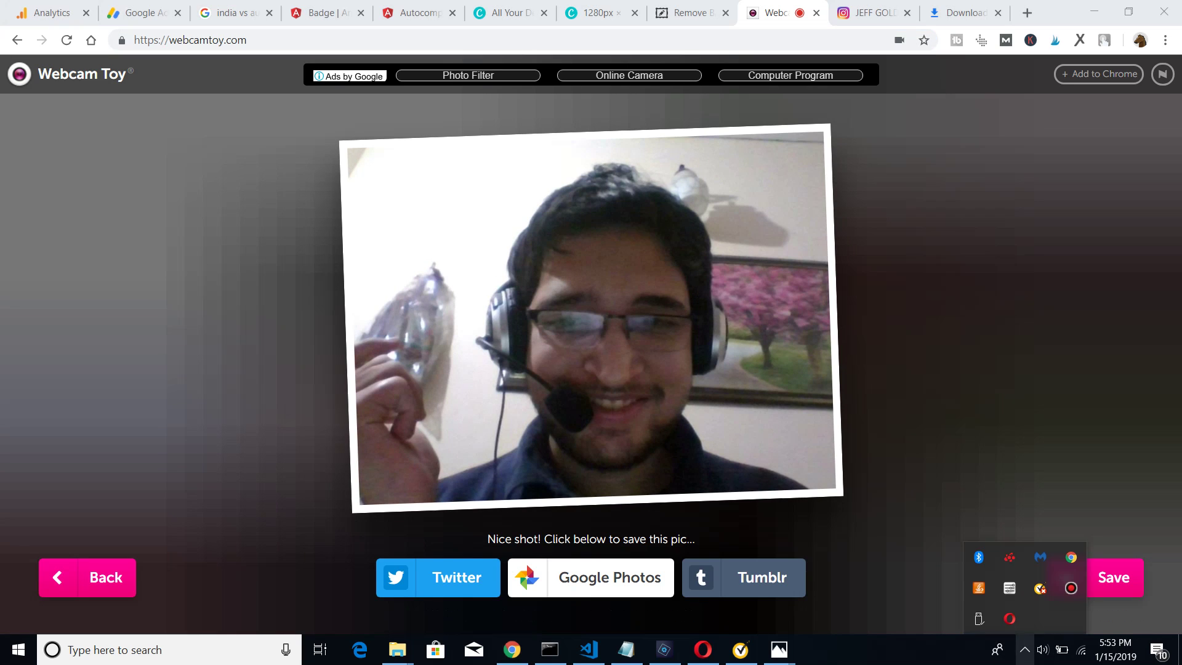